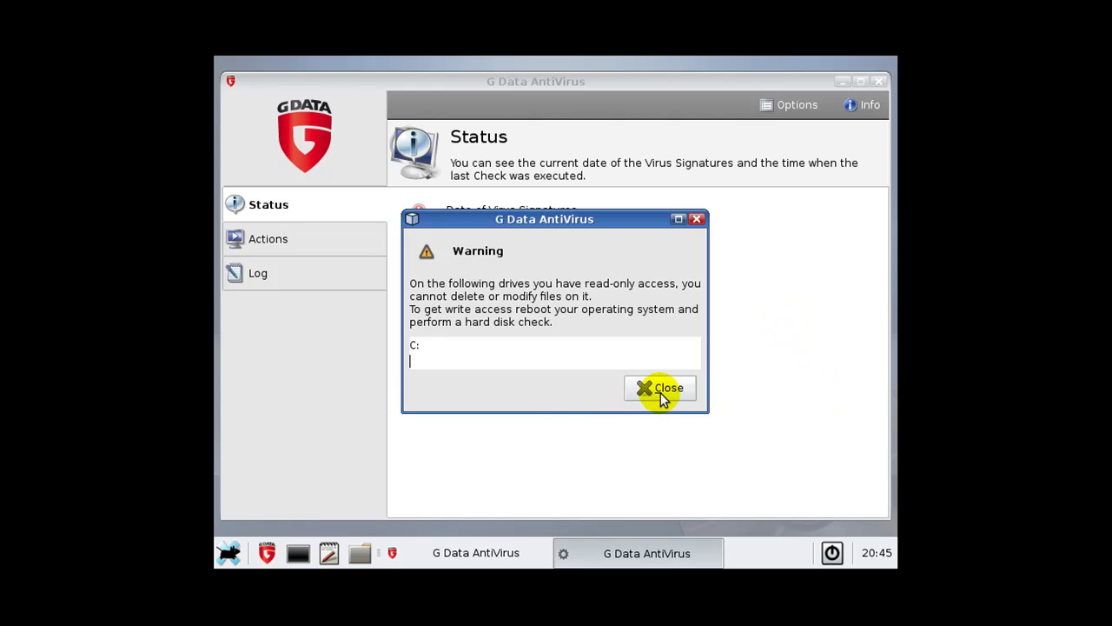
Try to dismiss the G Data AntiVirus warning about read-only access to drive C:.
{"action": "left_click", "coordinate": [664, 395]}
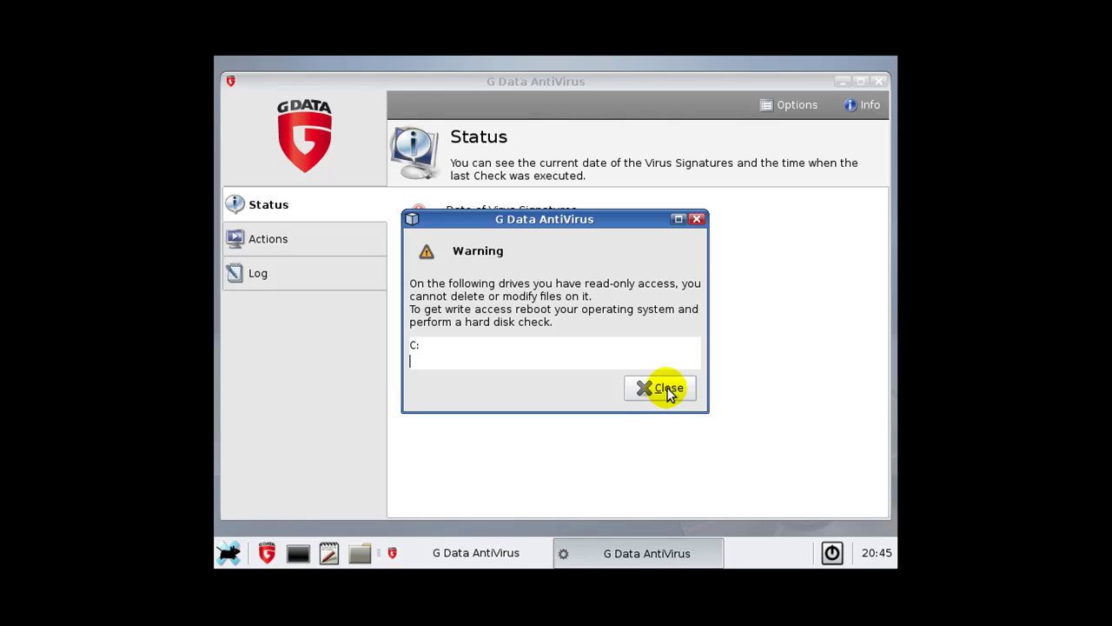
{"action": "left_click_drag", "start_coordinate": [625, 218], "coordinate": [620, 186]}
{"action": "left_click", "coordinate": [668, 390]}
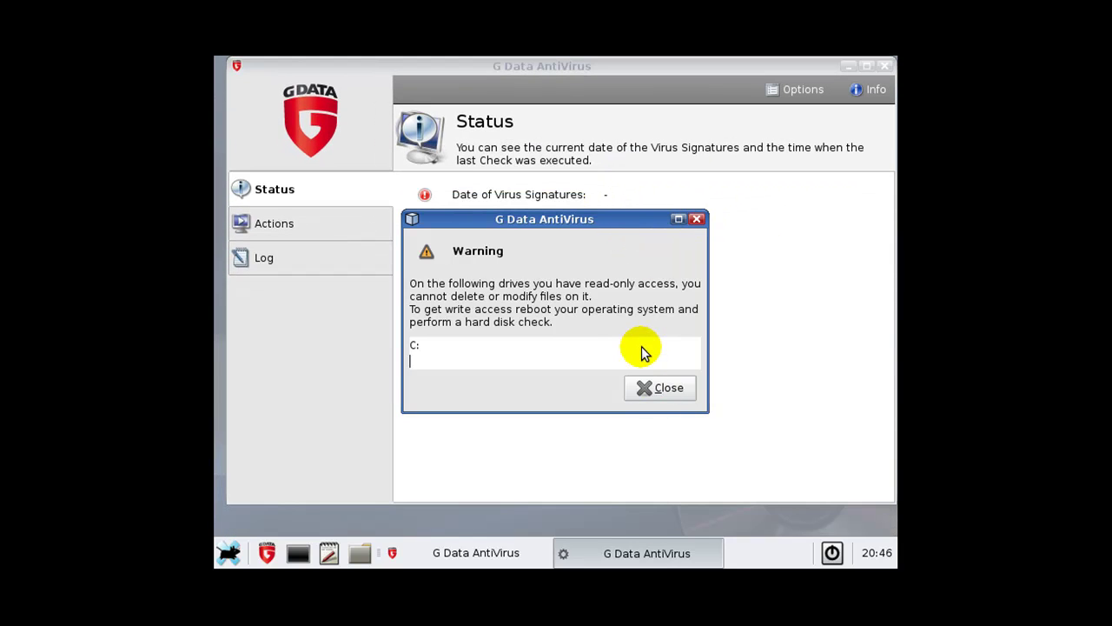
{"action": "left_click", "coordinate": [484, 379]}
{"action": "left_click", "coordinate": [581, 358]}
Restart the virtual machine "Windows XP Professional 2" and accept the restart confirmation.
{"action": "key", "text": "alt+m"}
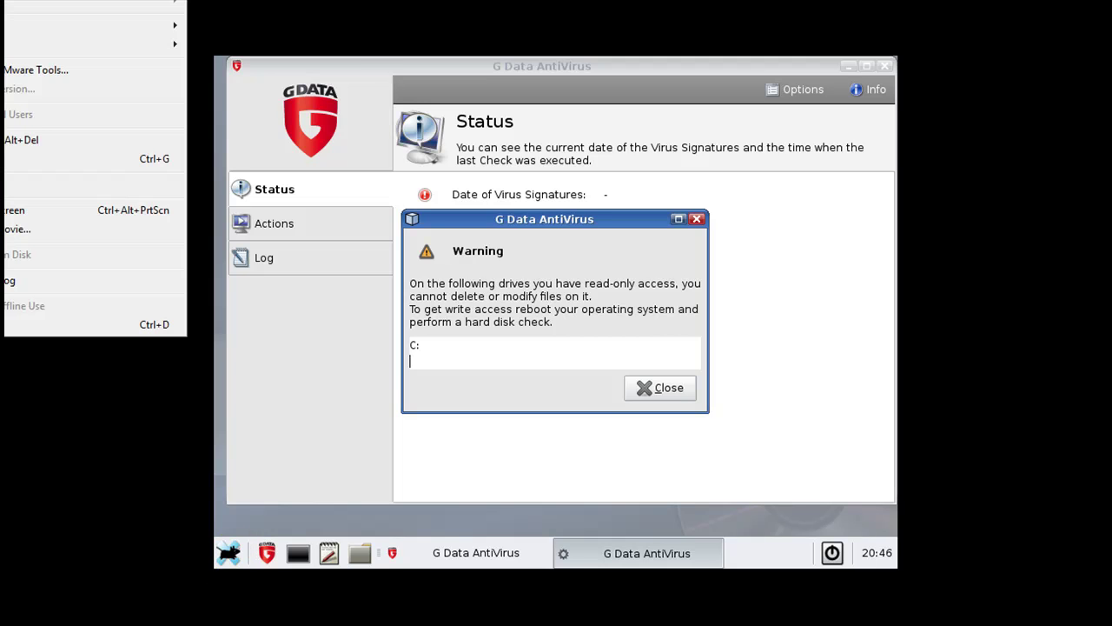
{"action": "left_click", "coordinate": [229, 14]}
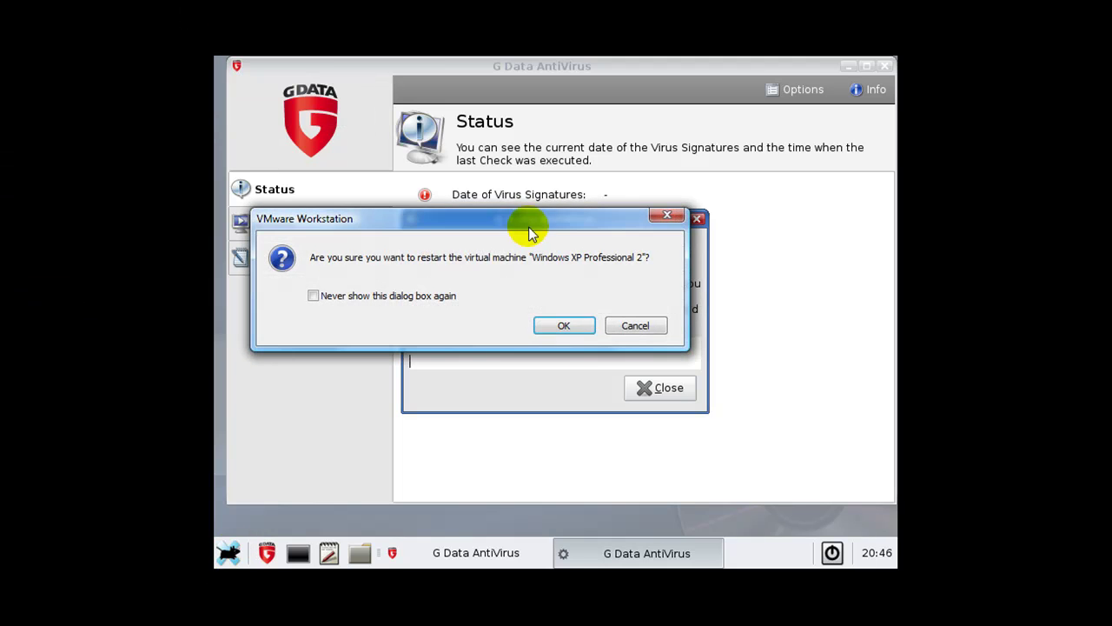
{"action": "left_click", "coordinate": [572, 330]}
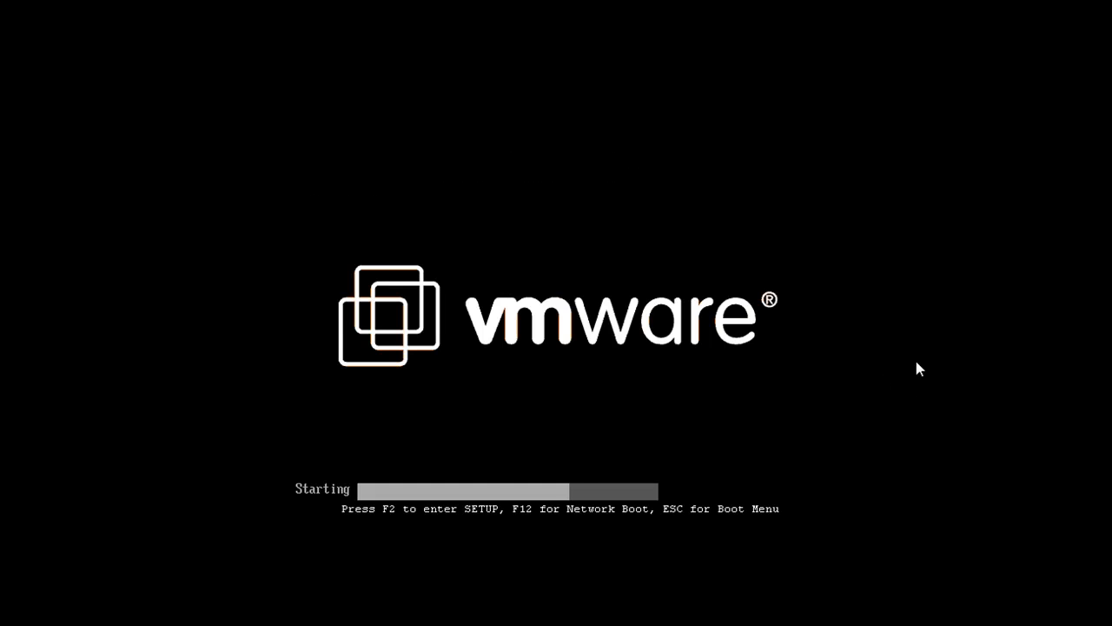
Open the Antivirus boot menu and boot from Kaspersky 'Kav Rescue CD' in the rescue mode.
{"action": "left_click", "coordinate": [571, 265]}
{"action": "key", "text": "Down"}
{"action": "key", "text": "Return"}
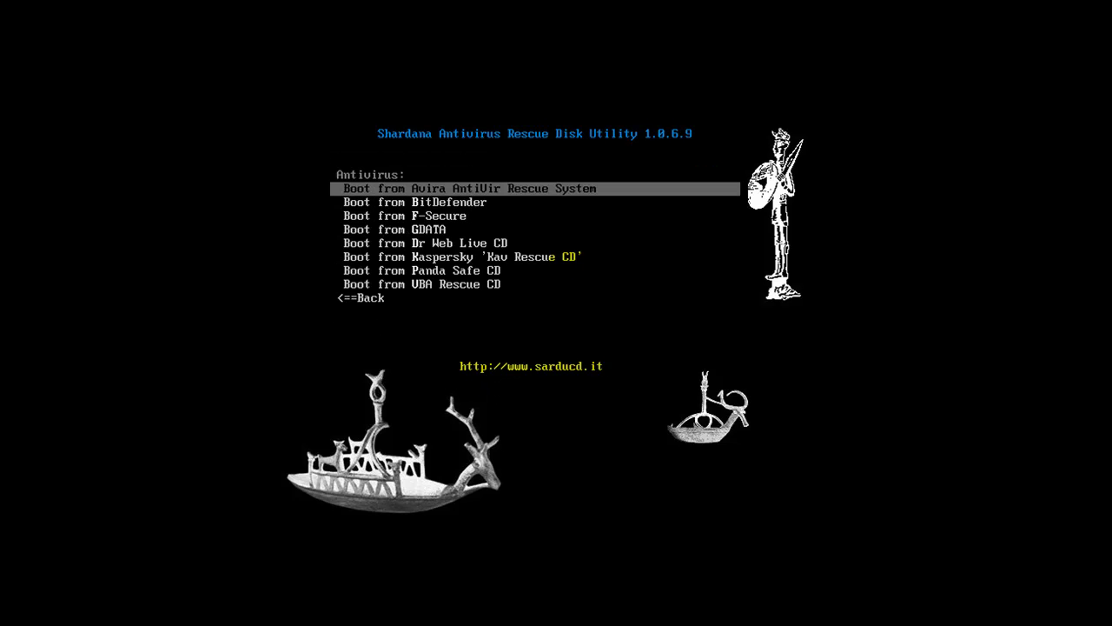
{"action": "key", "text": "Down"}
{"action": "key", "text": "Down"}
{"action": "key", "text": "Down"}
{"action": "key", "text": "Down"}
{"action": "key", "text": "Down"}
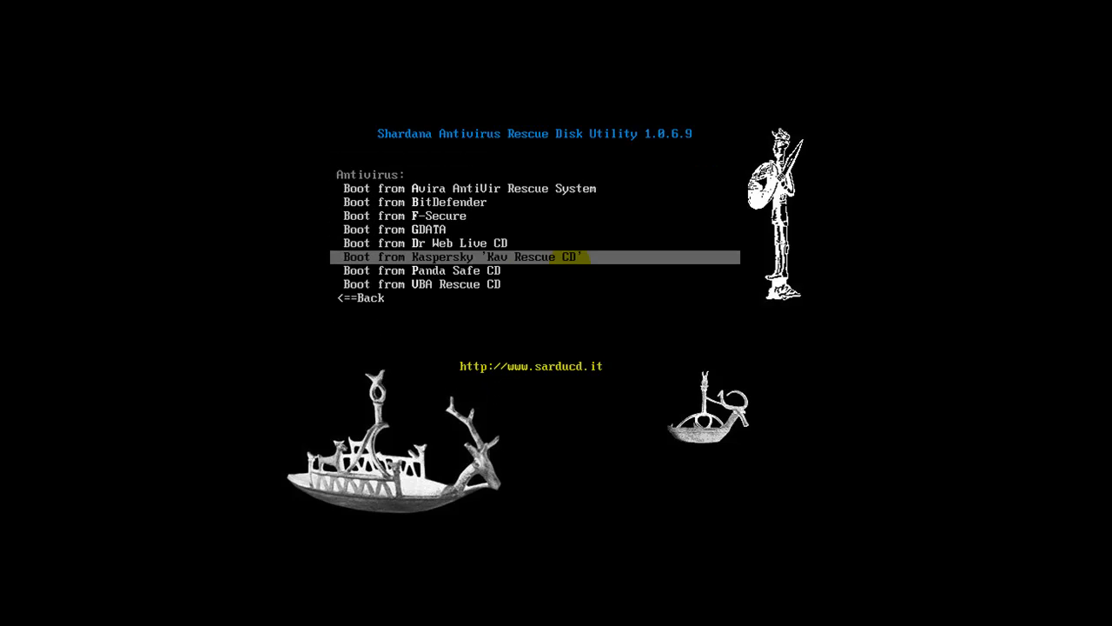
{"action": "key", "text": "Return"}
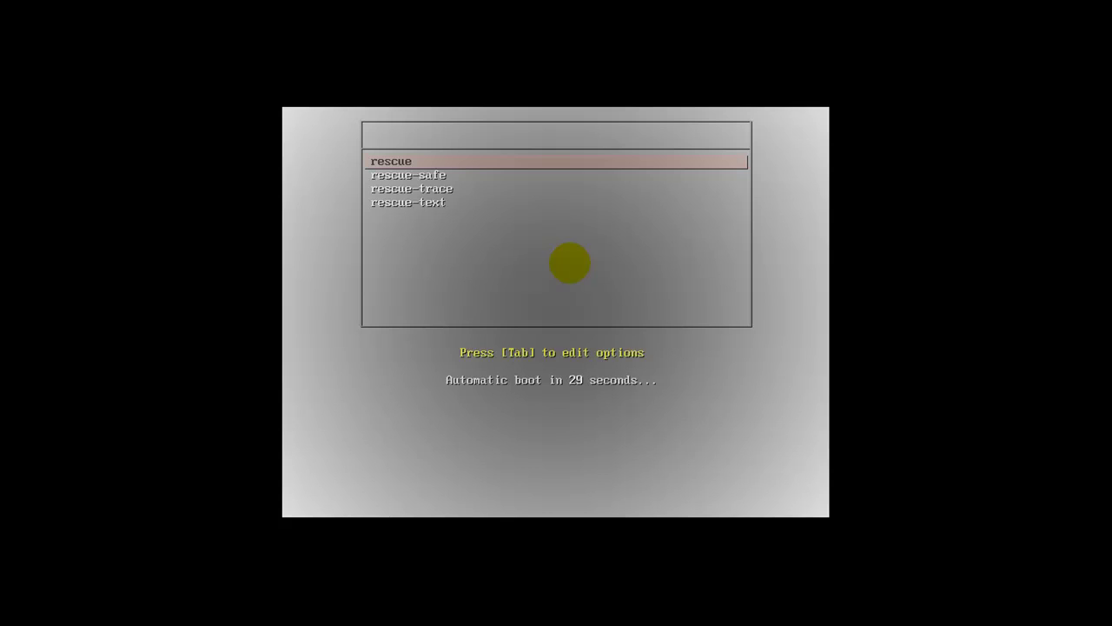
{"action": "key", "text": "Return"}
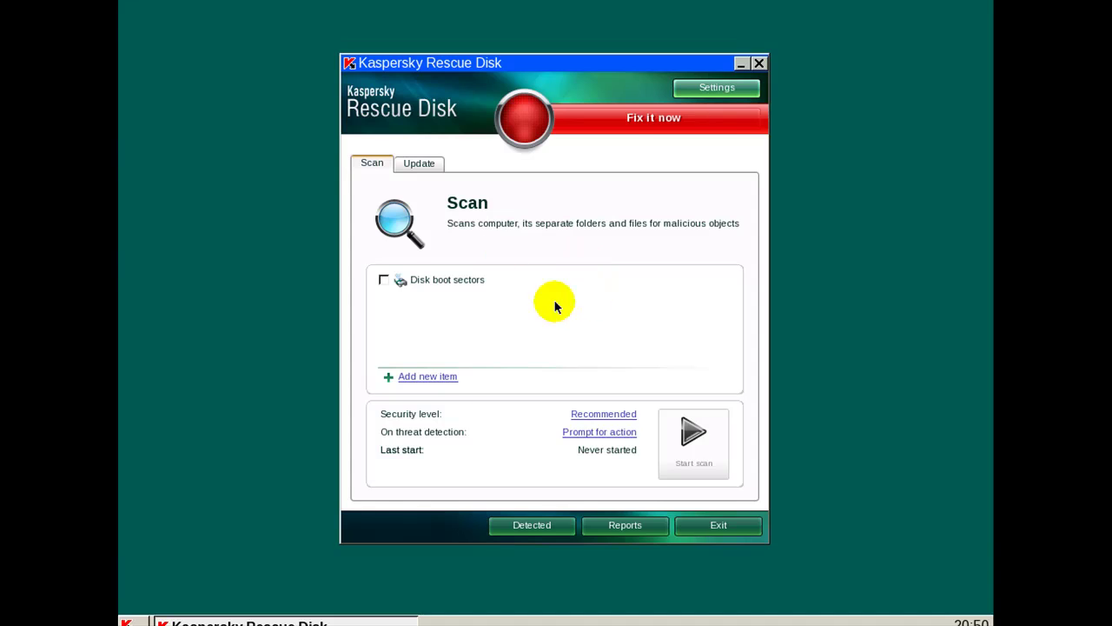
Try to start the Kaspersky database update from the update page and the obsolete-databases alert, and dismiss the alert.
{"action": "left_click", "coordinate": [419, 165]}
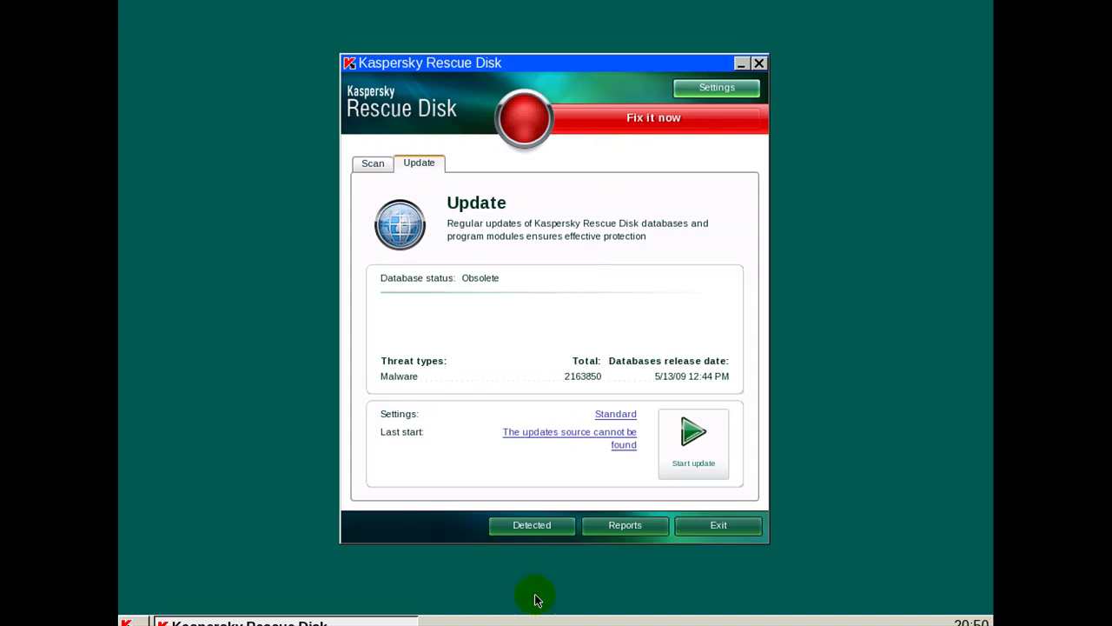
{"action": "left_click", "coordinate": [687, 440]}
{"action": "left_click", "coordinate": [756, 601]}
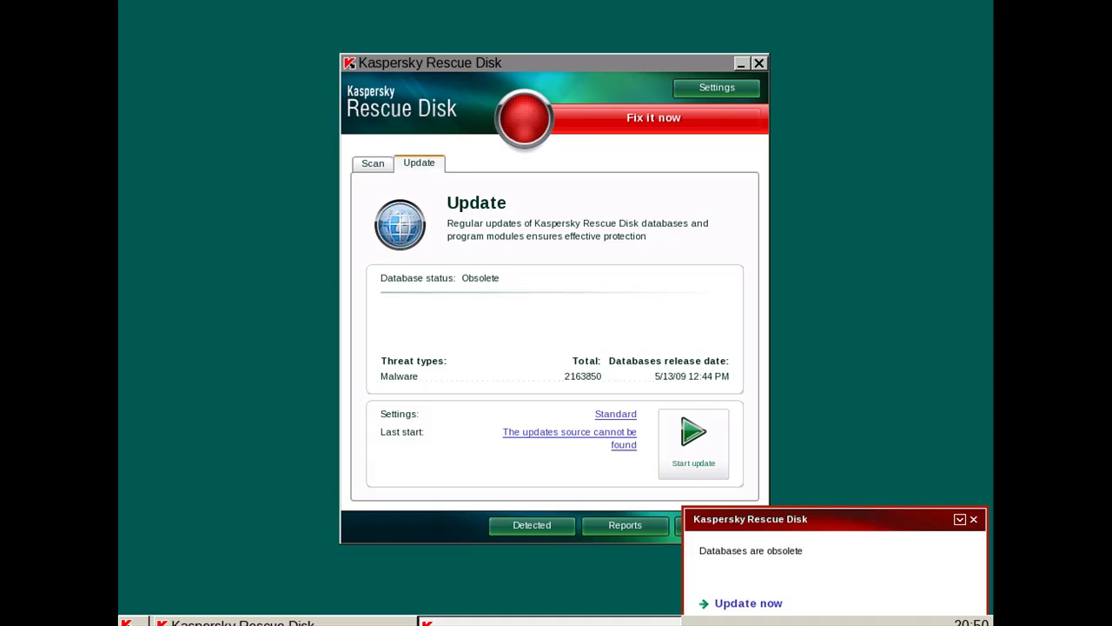
{"action": "left_click", "coordinate": [973, 519]}
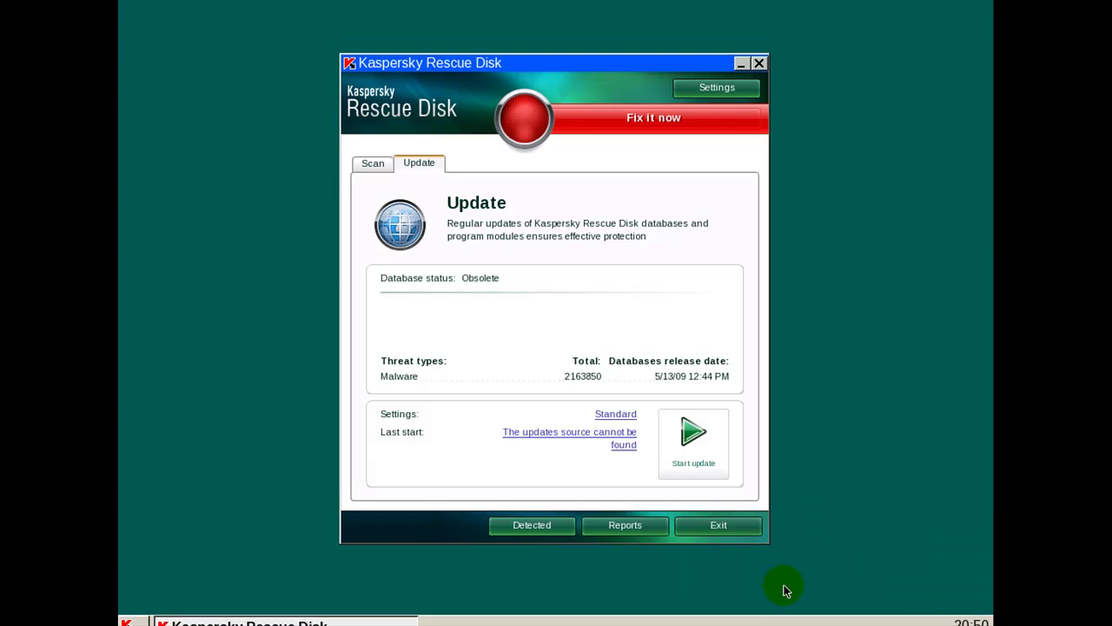
{"action": "left_click", "coordinate": [691, 443]}
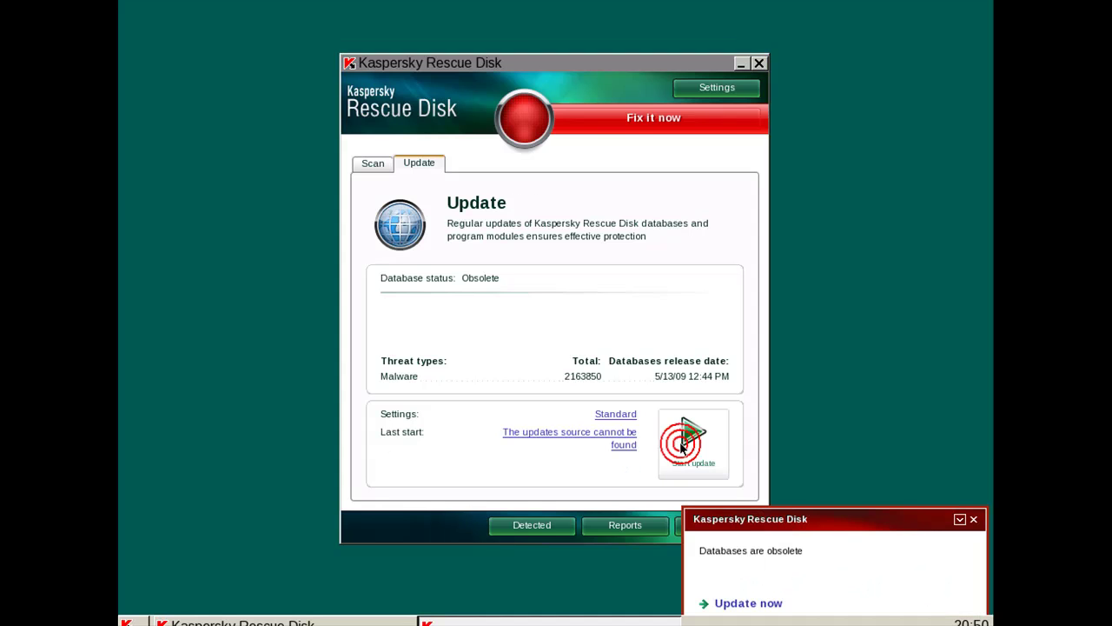
{"action": "left_click", "coordinate": [768, 600]}
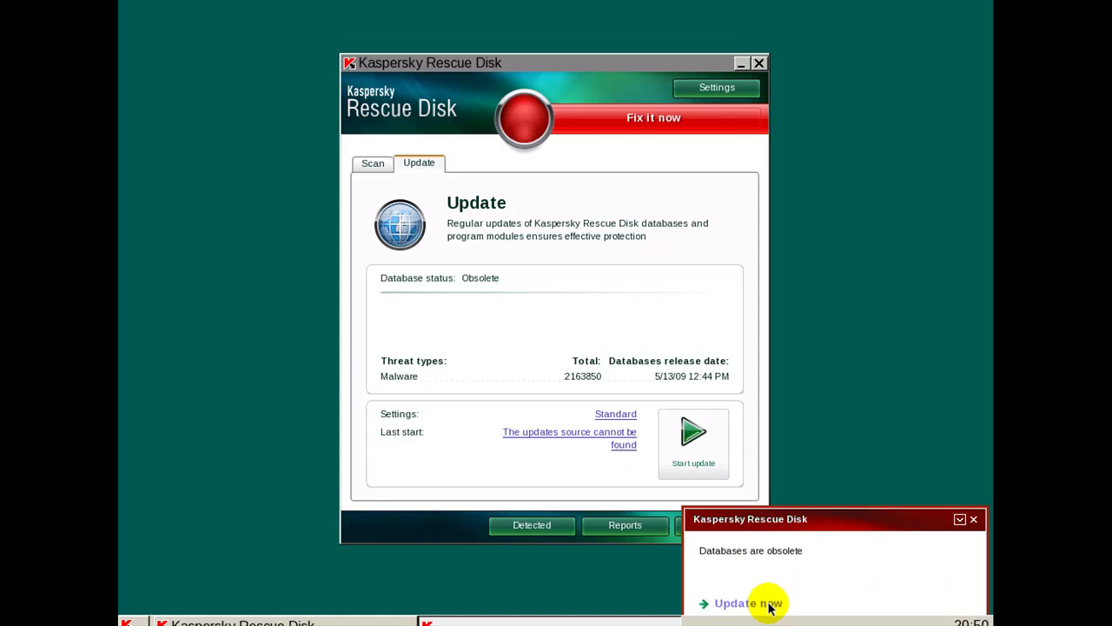
{"action": "left_click", "coordinate": [768, 599]}
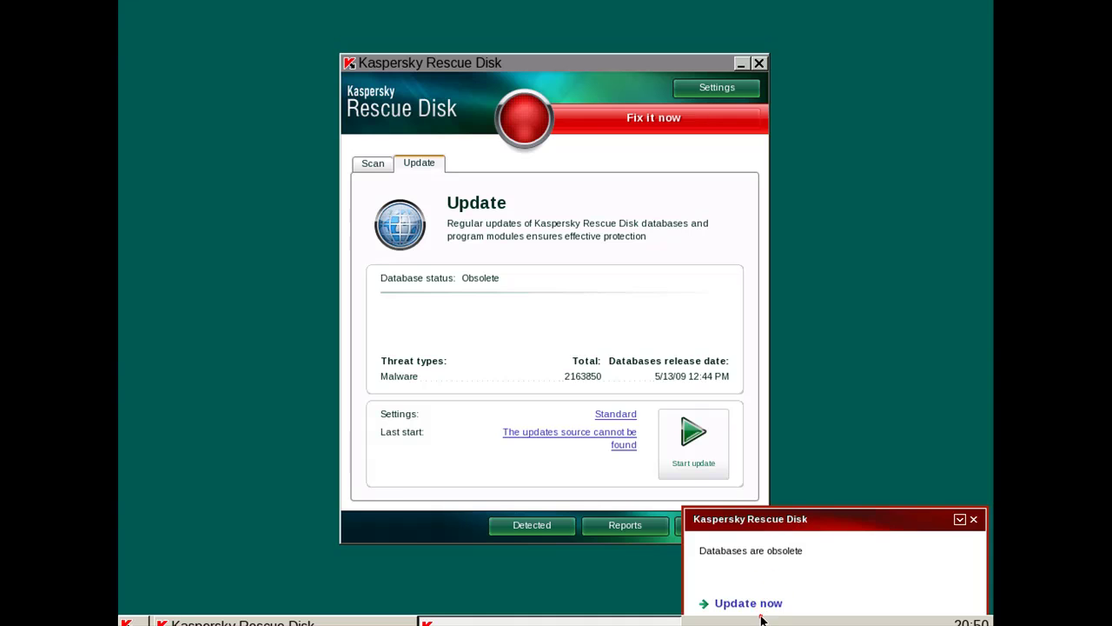
{"action": "left_click", "coordinate": [757, 602]}
{"action": "left_click", "coordinate": [758, 601]}
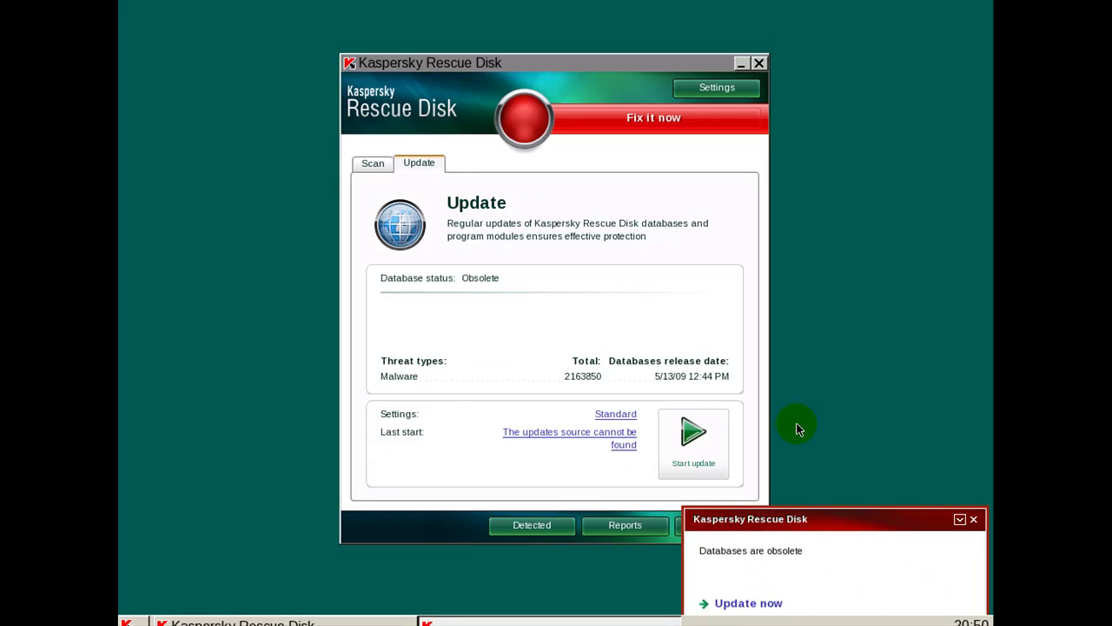
{"action": "left_click", "coordinate": [973, 518]}
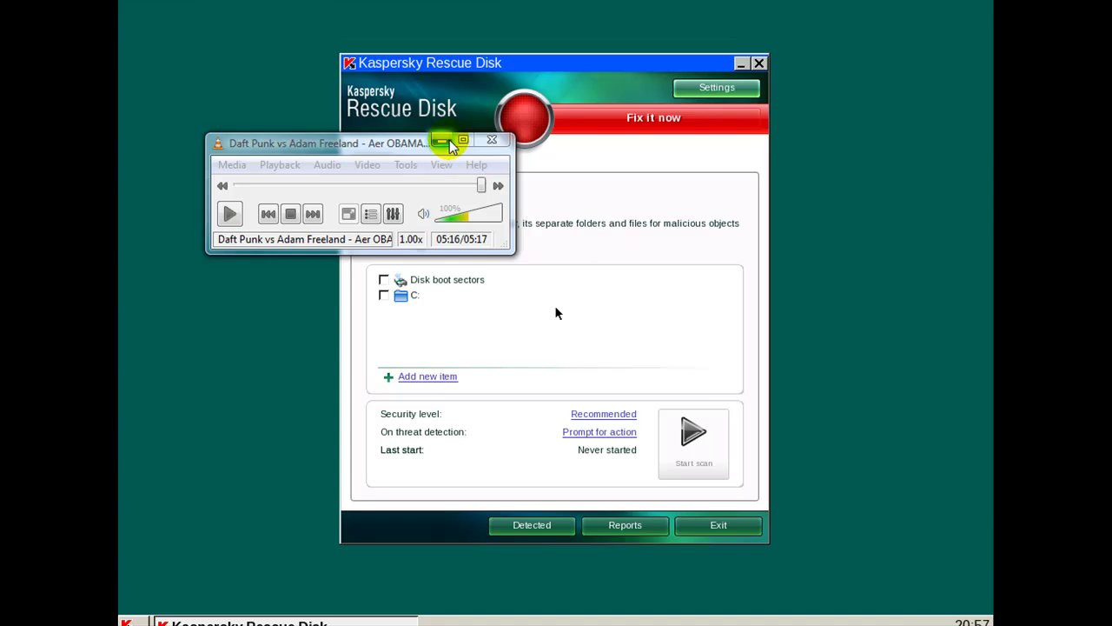
Minimize the media player window and update the Kaspersky Rescue Disk databases.
{"action": "left_click", "coordinate": [449, 141]}
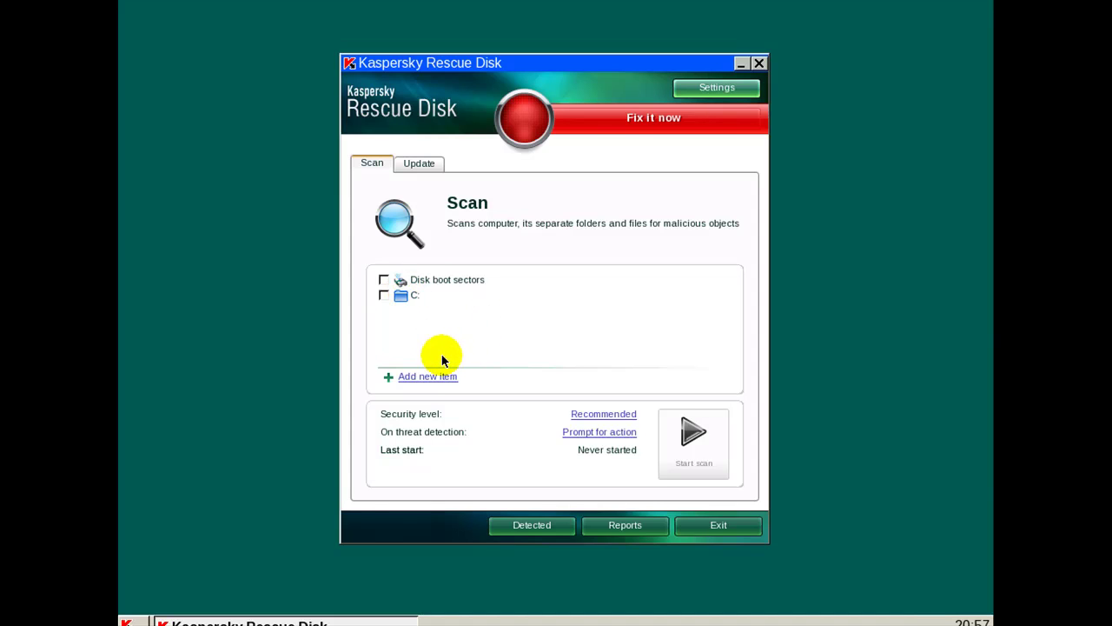
{"action": "left_click", "coordinate": [431, 166]}
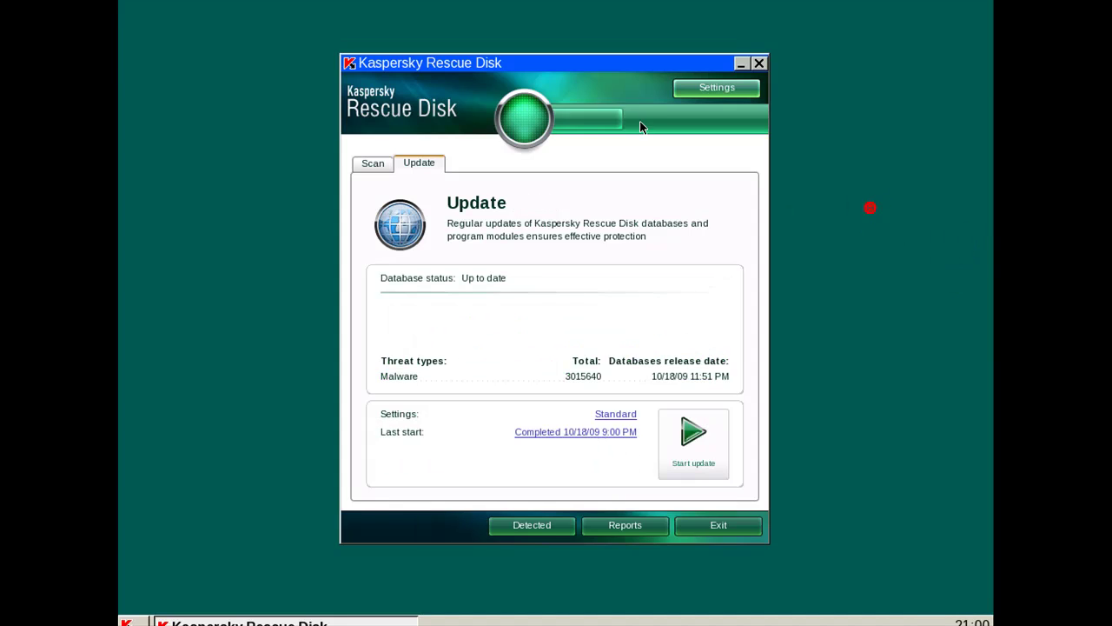
{"action": "left_click", "coordinate": [622, 76]}
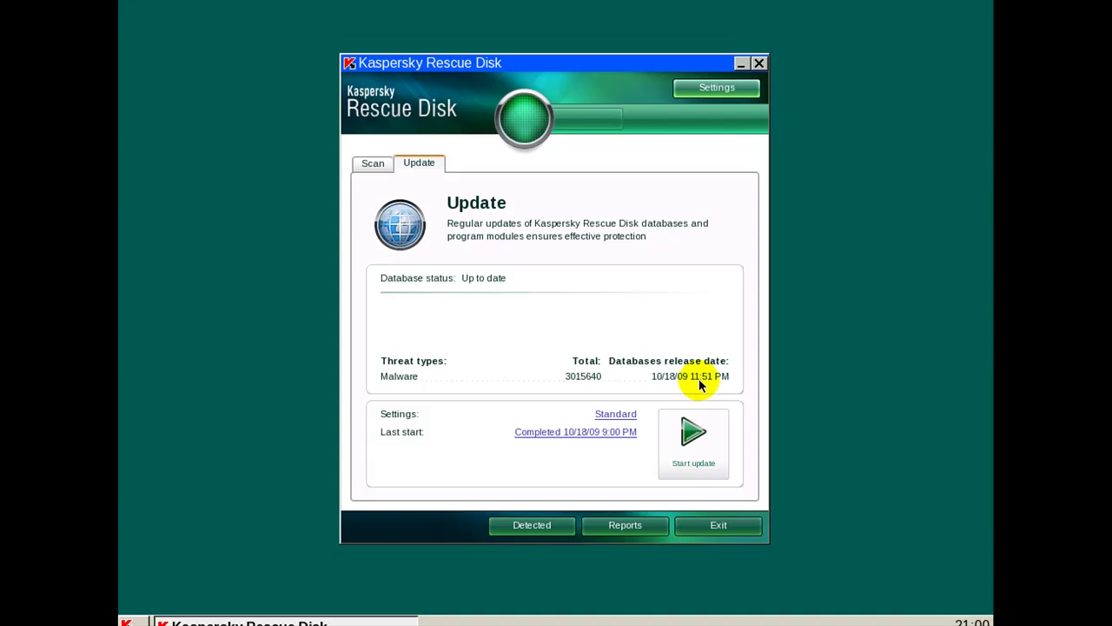
Select the disk boot sectors and drive C: as scan targets and start the scan.
{"action": "left_click", "coordinate": [373, 163]}
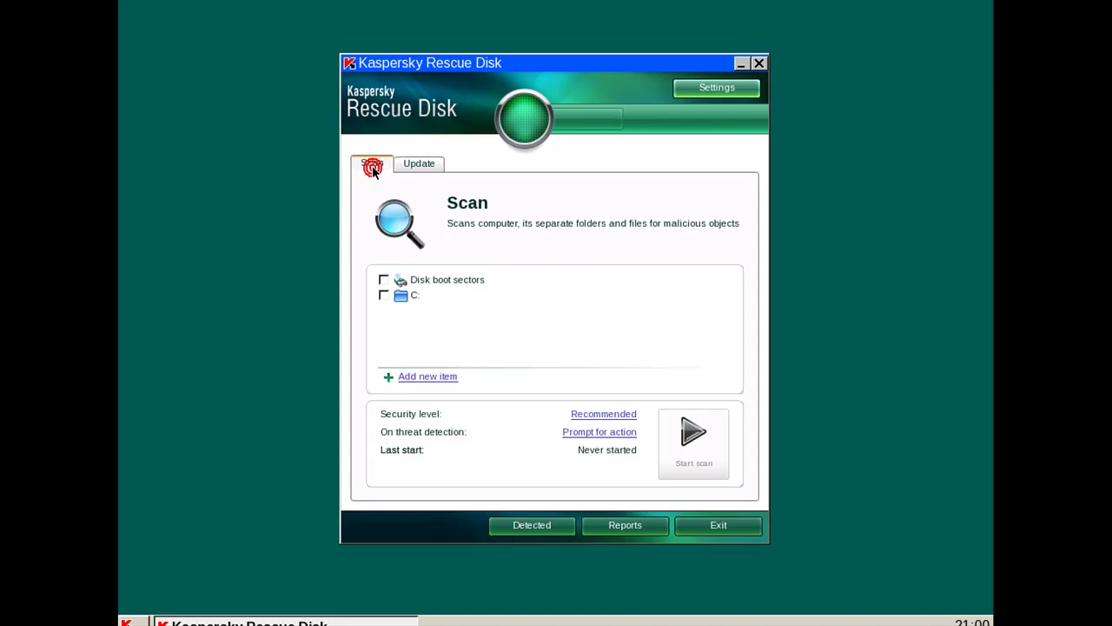
{"action": "left_click", "coordinate": [384, 280]}
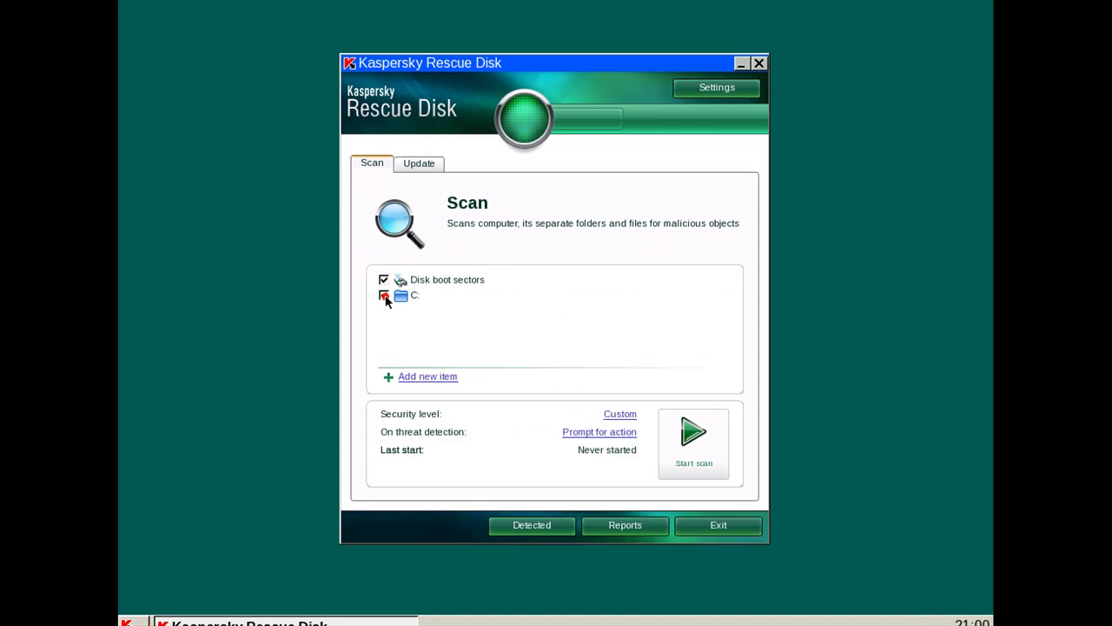
{"action": "left_click", "coordinate": [684, 441]}
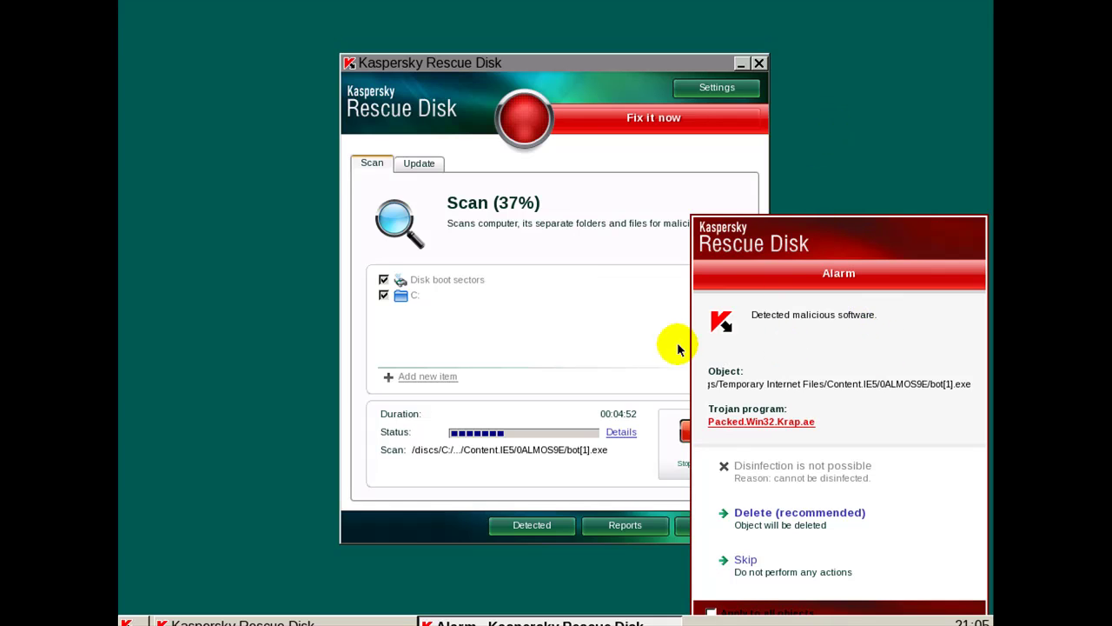
Delete the detected trojan file bot[1].exe and apply the deletion to all detected objects.
{"action": "left_click_drag", "start_coordinate": [822, 246], "coordinate": [827, 224]}
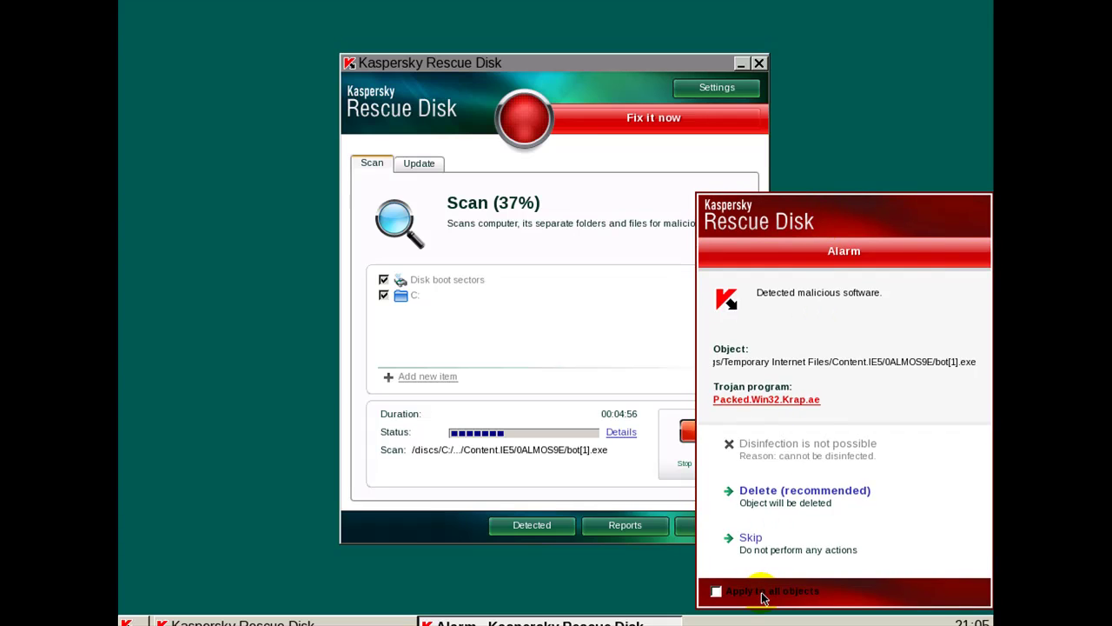
{"action": "left_click", "coordinate": [715, 590]}
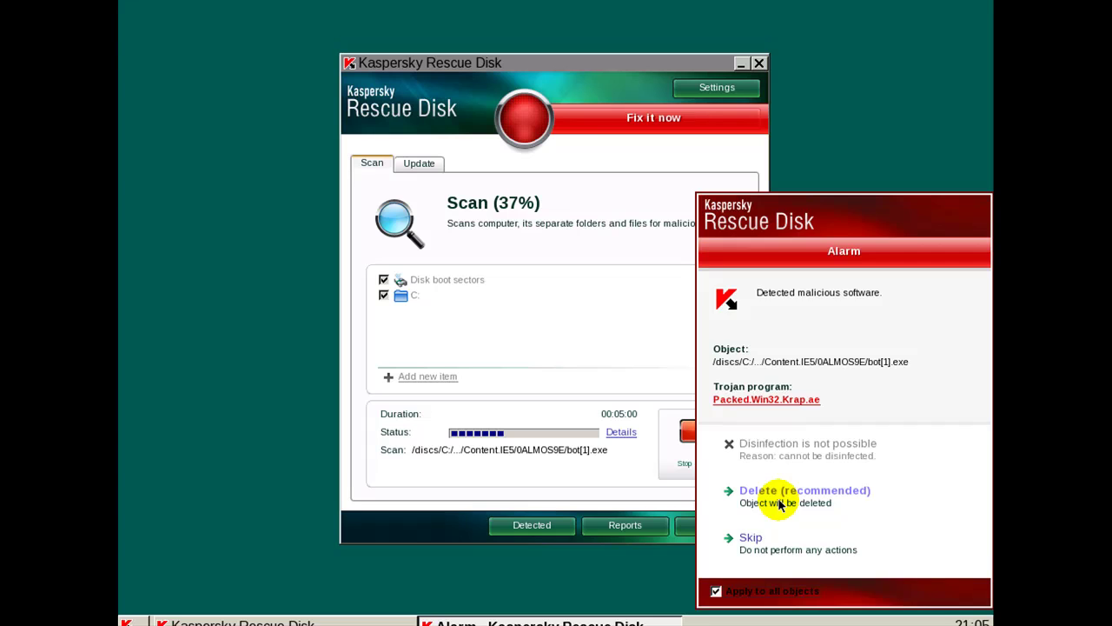
{"action": "left_click", "coordinate": [775, 502]}
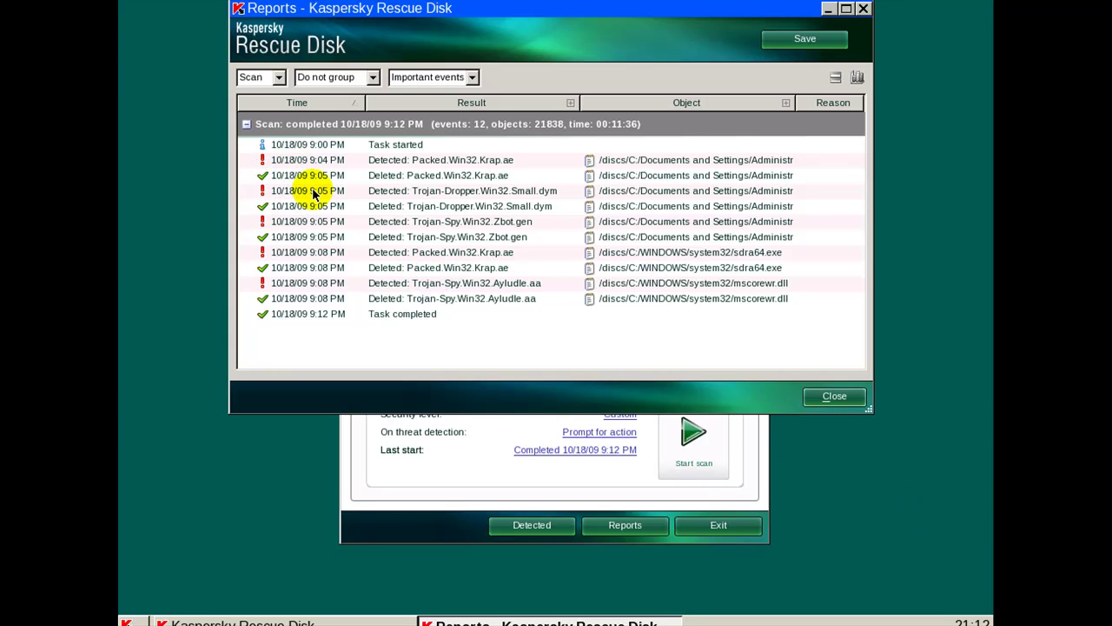
Review the detected and deleted threats in the scan report and close the report.
{"action": "left_click", "coordinate": [306, 221]}
{"action": "left_click", "coordinate": [297, 264]}
{"action": "left_click", "coordinate": [304, 283]}
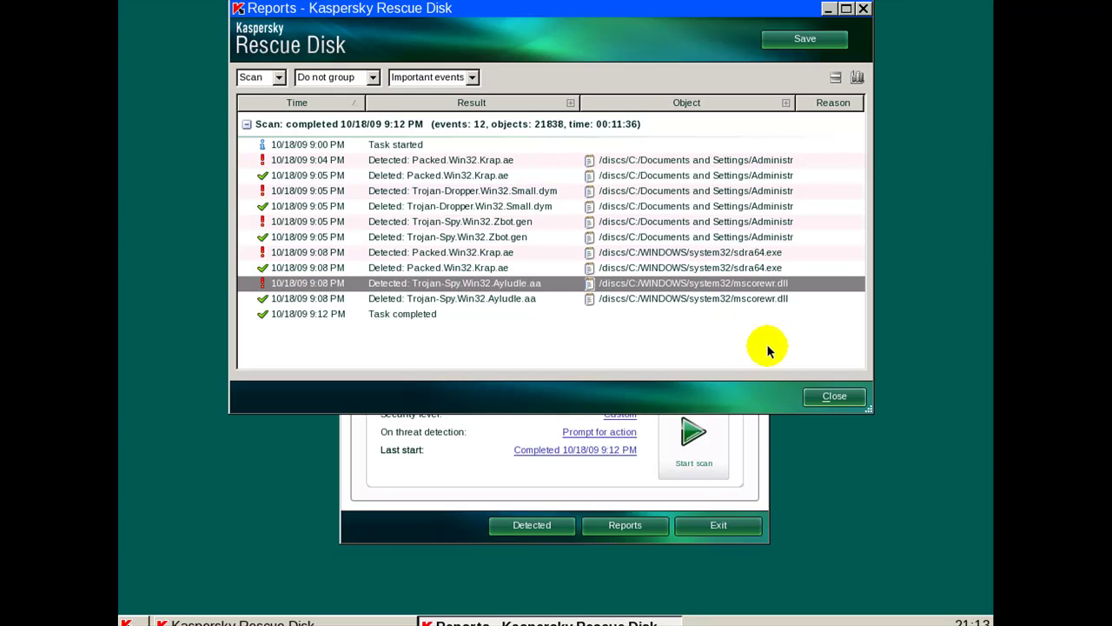
{"action": "left_click", "coordinate": [834, 396]}
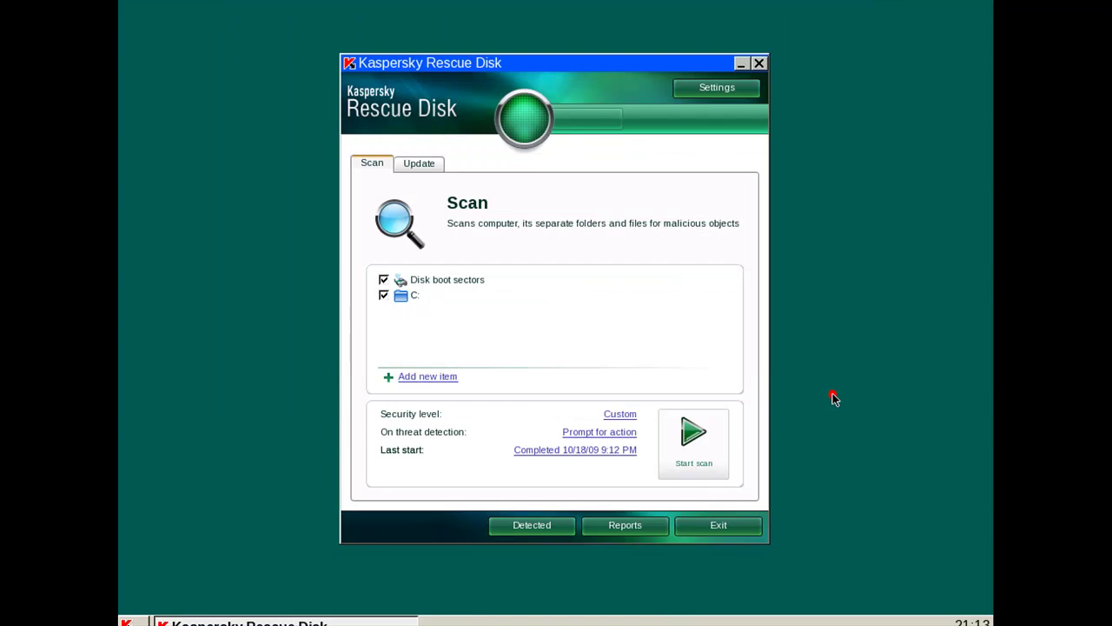
Exit Kaspersky Rescue Disk and shut down the rescue system, confirming both prompts.
{"action": "left_click", "coordinate": [693, 525]}
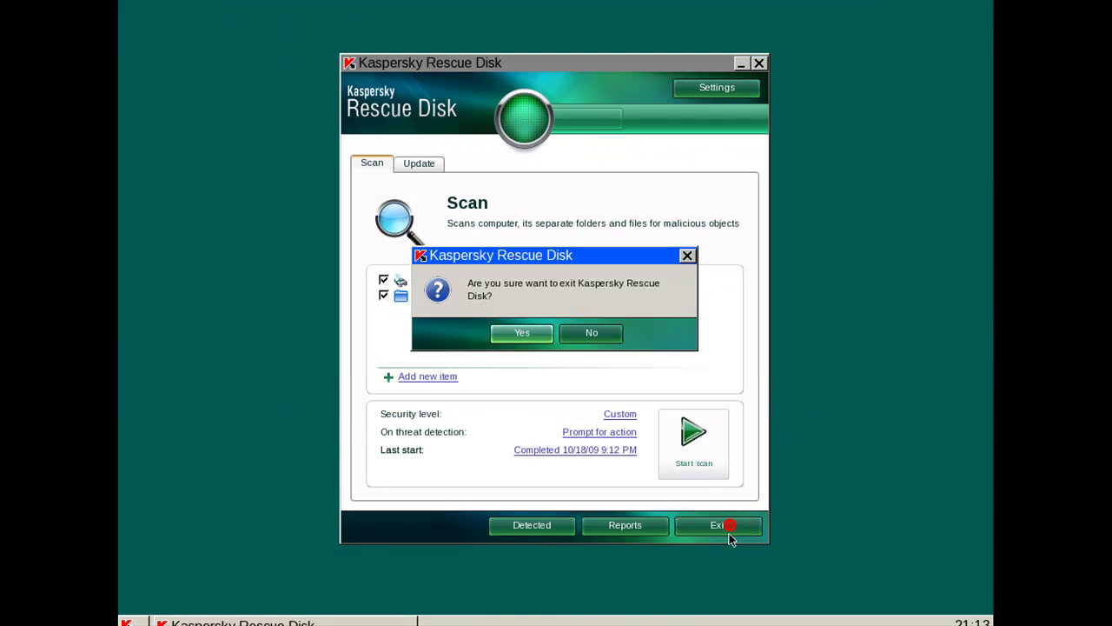
{"action": "left_click", "coordinate": [525, 332]}
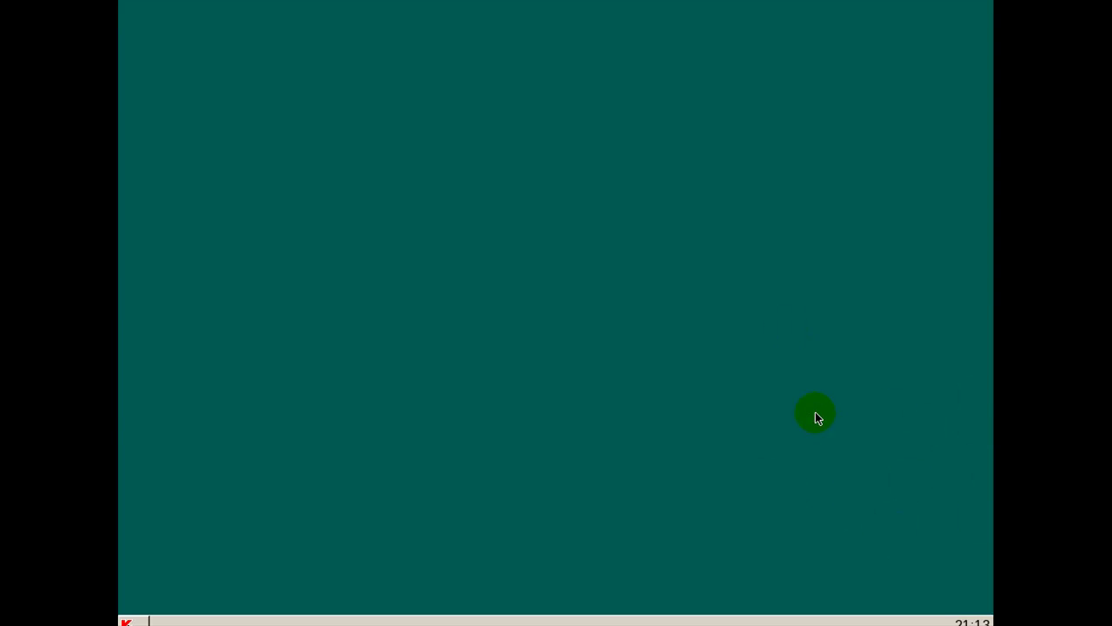
{"action": "left_click", "coordinate": [128, 620]}
{"action": "left_click", "coordinate": [212, 607]}
{"action": "left_click", "coordinate": [515, 341]}
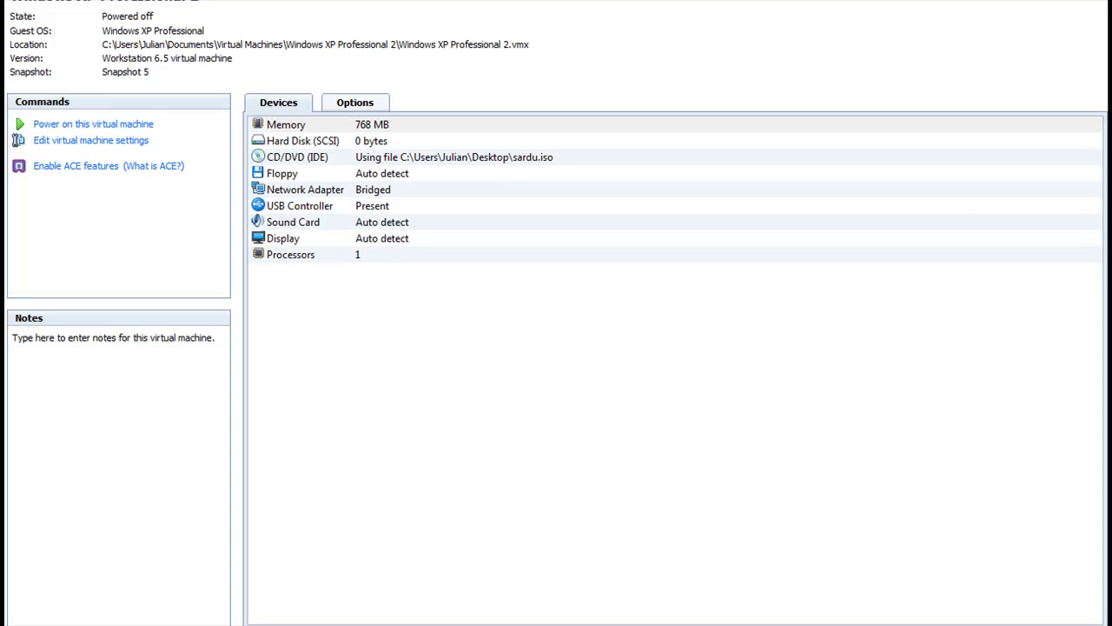
Power on the virtual machine and open the Utility submenu of the rescue disk's boot menu.
{"action": "left_click", "coordinate": [92, 124]}
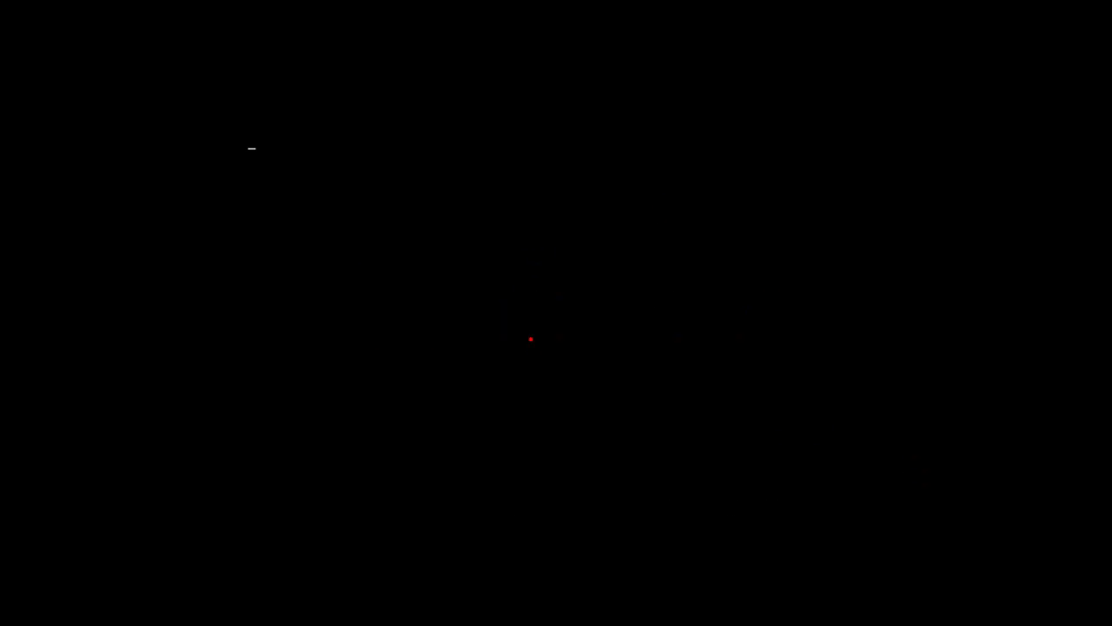
{"action": "key", "text": "Down"}
{"action": "key", "text": "Down"}
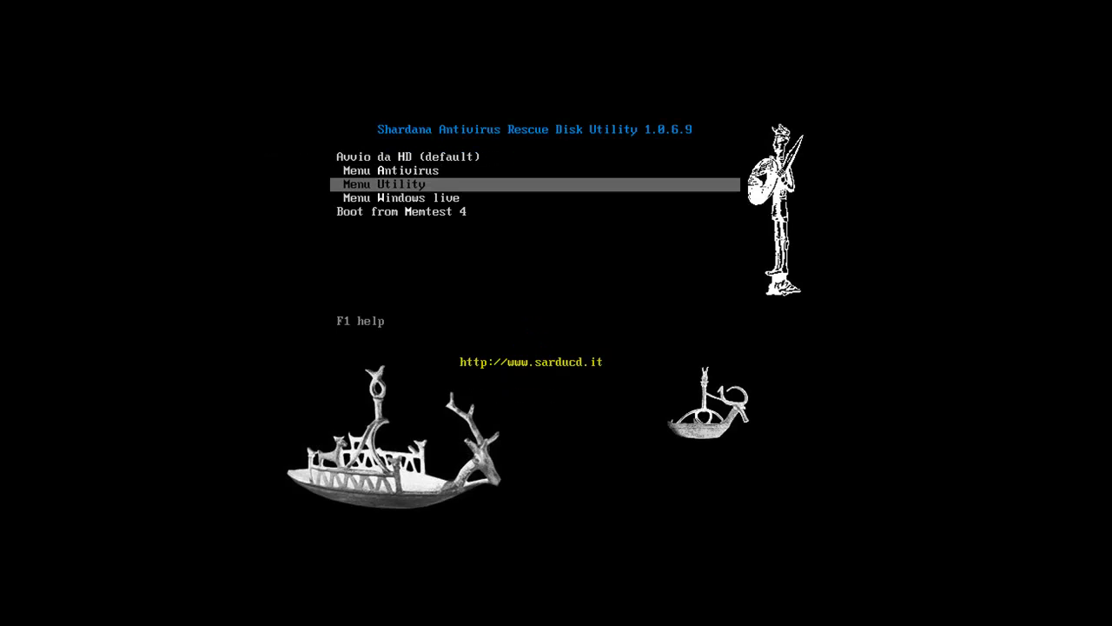
{"action": "key", "text": "Return"}
Look through the bootable utilities in the Utility submenu and return to the main boot menu.
{"action": "key", "text": "Down"}
{"action": "key", "text": "Down"}
{"action": "key", "text": "Down"}
{"action": "key", "text": "Down"}
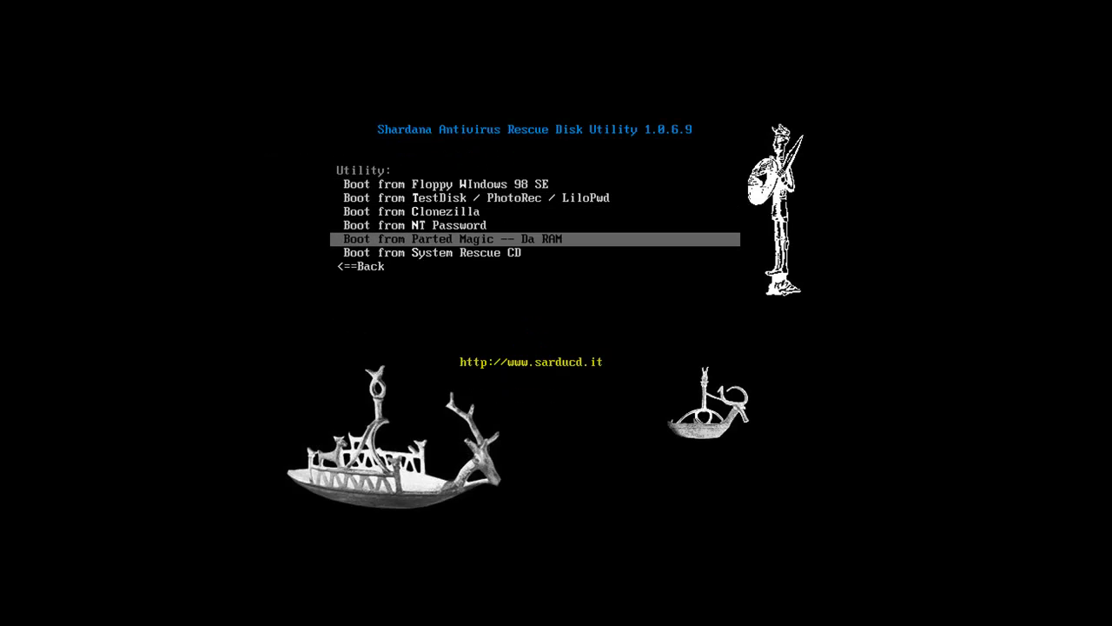
{"action": "key", "text": "Down"}
{"action": "key", "text": "Down"}
{"action": "key", "text": "Return"}
View the boot options in the Windows live submenu and return to the main boot menu.
{"action": "key", "text": "Down"}
{"action": "key", "text": "Down"}
{"action": "key", "text": "Down"}
{"action": "key", "text": "Return"}
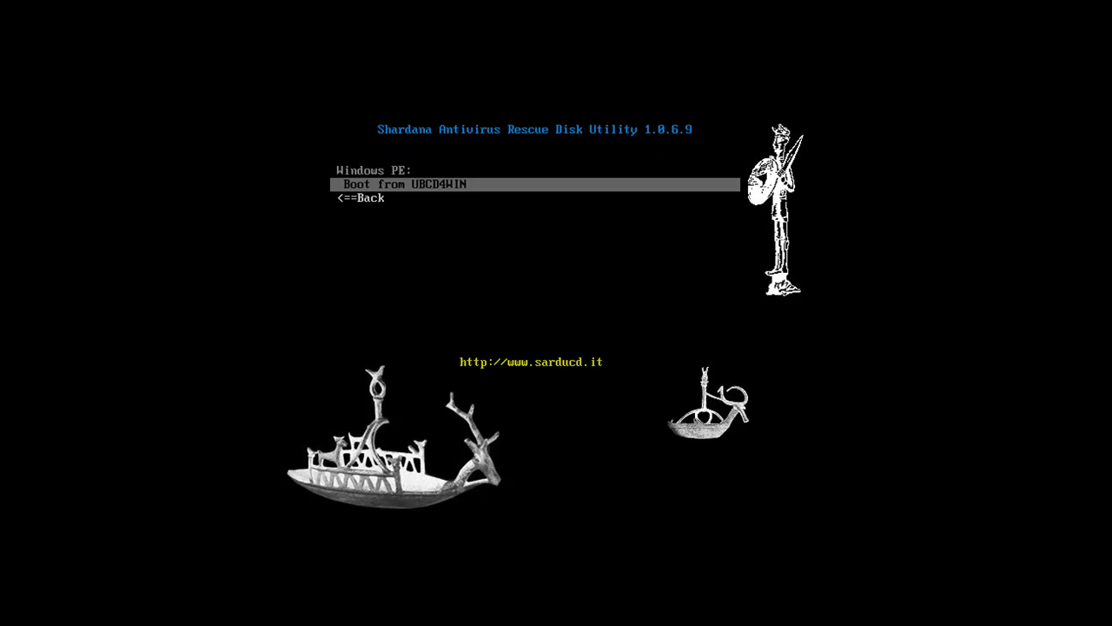
{"action": "key", "text": "Down"}
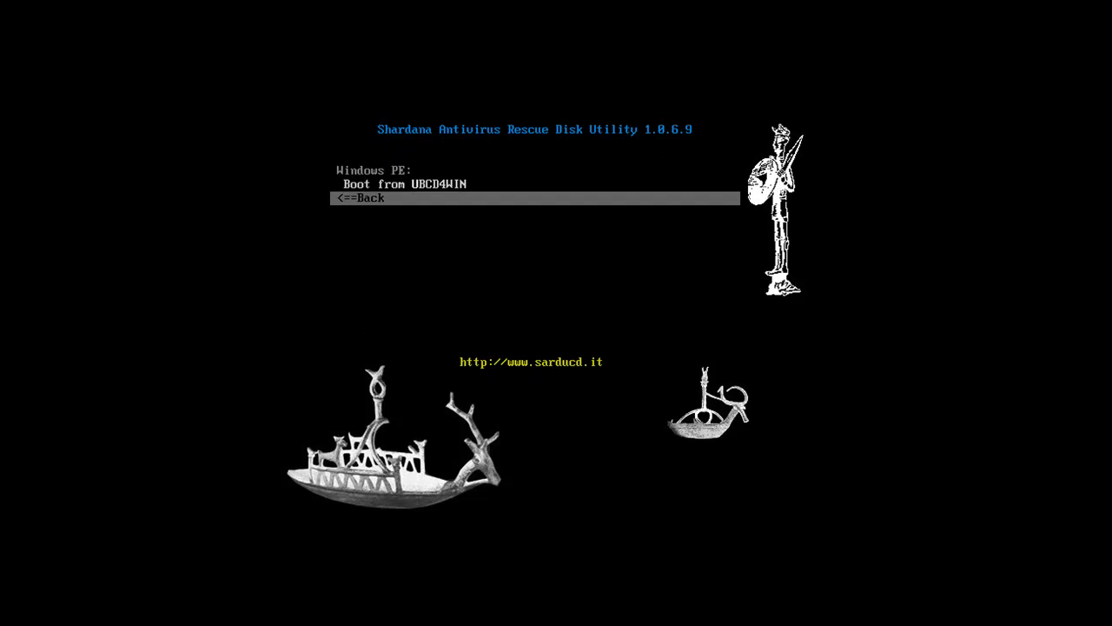
{"action": "key", "text": "Return"}
Boot the virtual machine from Memtest 4 in the main boot menu.
{"action": "key", "text": "Down"}
{"action": "key", "text": "Down"}
{"action": "key", "text": "Down"}
{"action": "key", "text": "Down"}
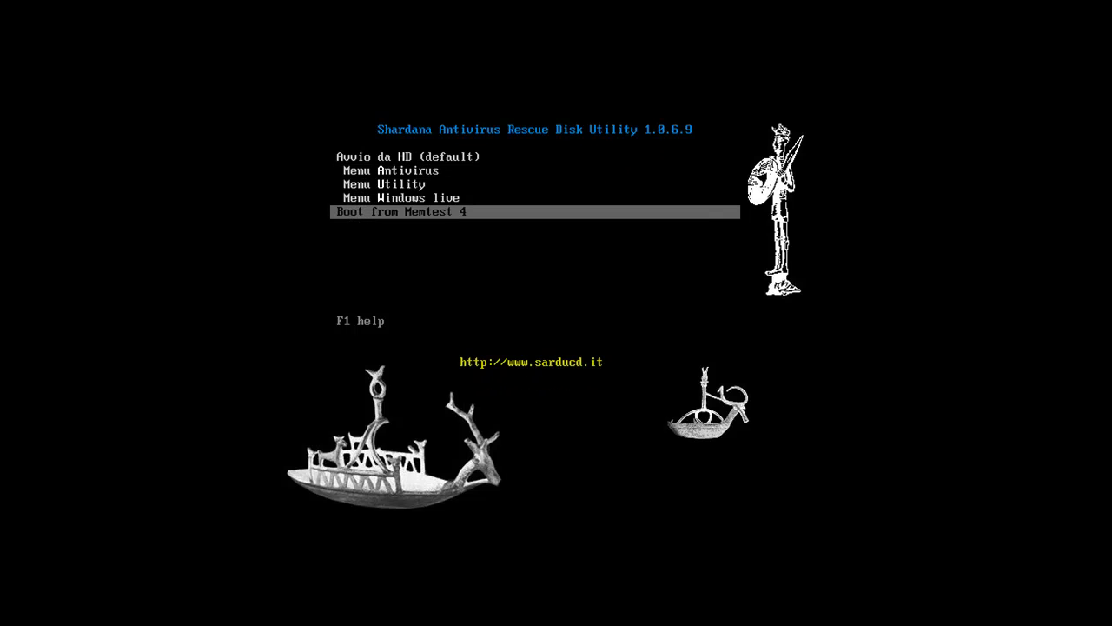
{"action": "key", "text": "Return"}
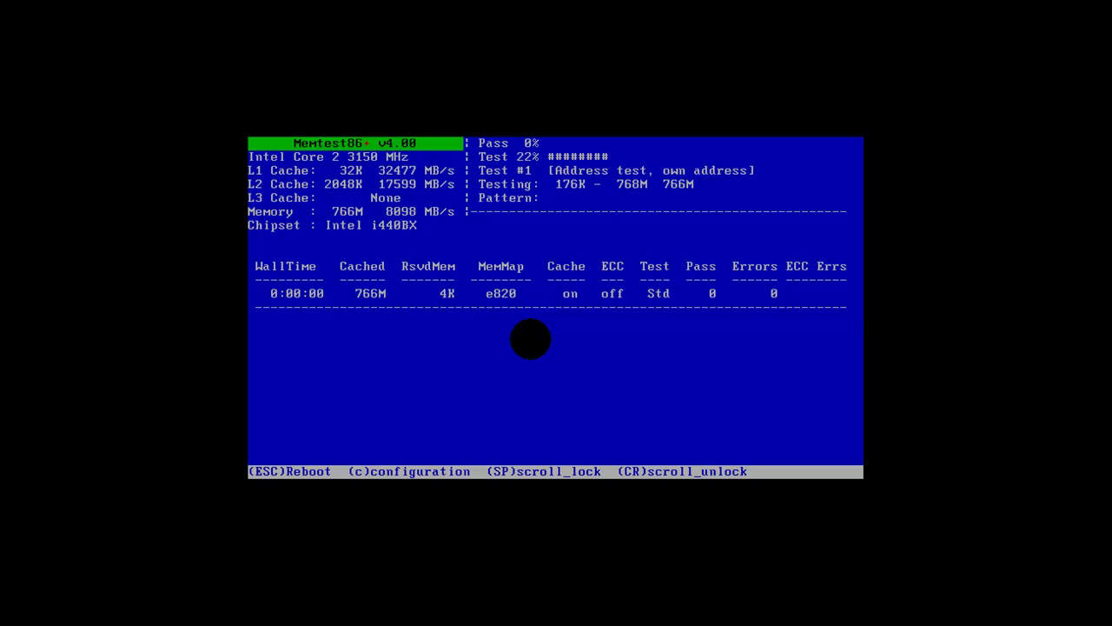
Reboot the machine out of the memory test and highlight the Antivirus entry in the boot menu.
{"action": "key", "text": "Escape"}
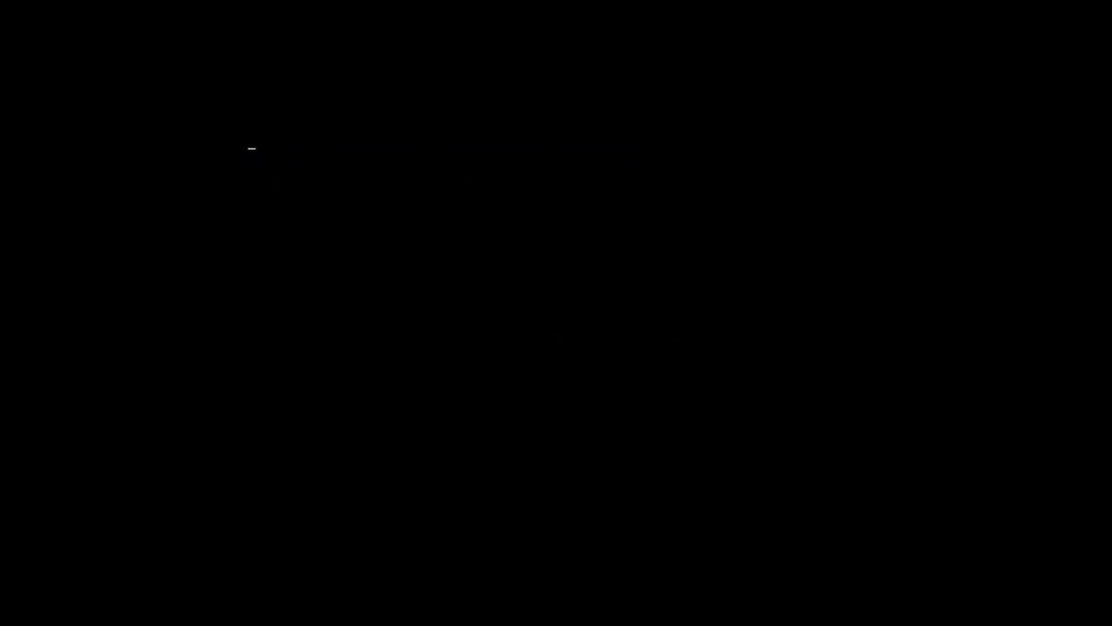
{"action": "key", "text": "Down"}
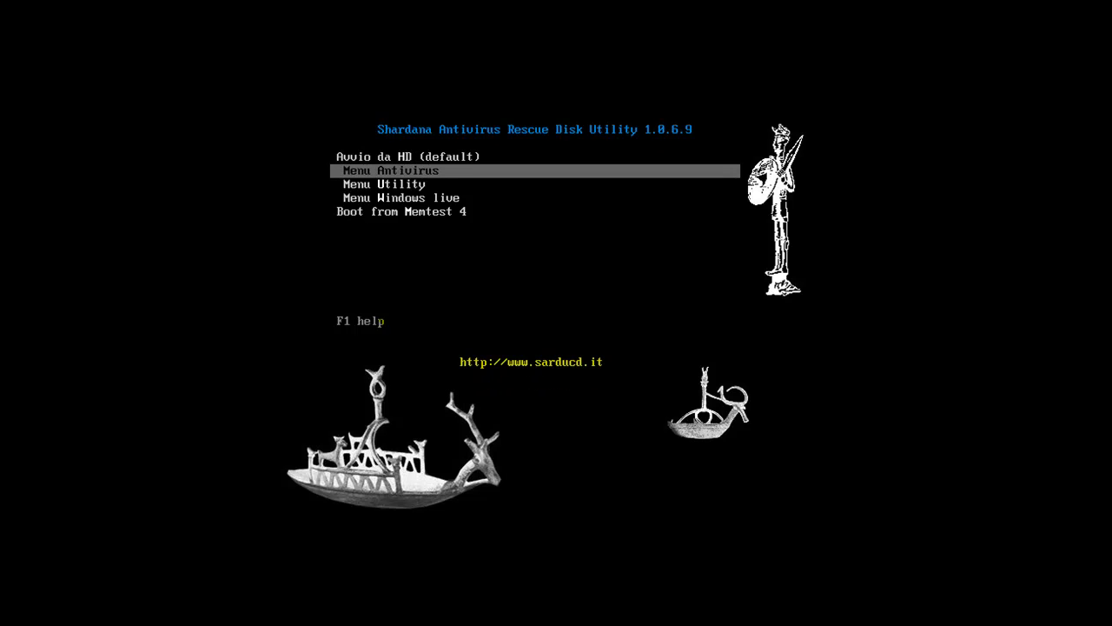